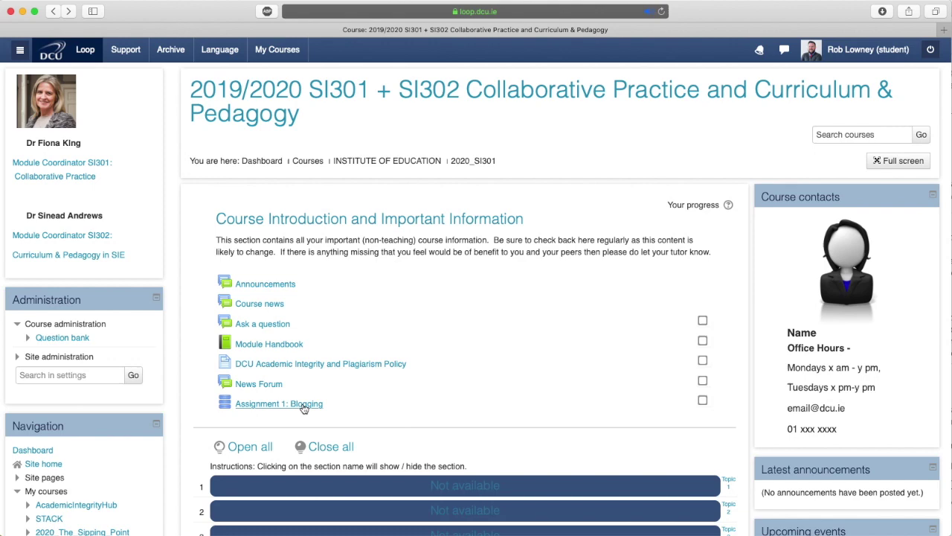
Open the Assignment 1: Blogging activity and start a new entry.
click(303, 405)
scroll(309, 405, down, 2)
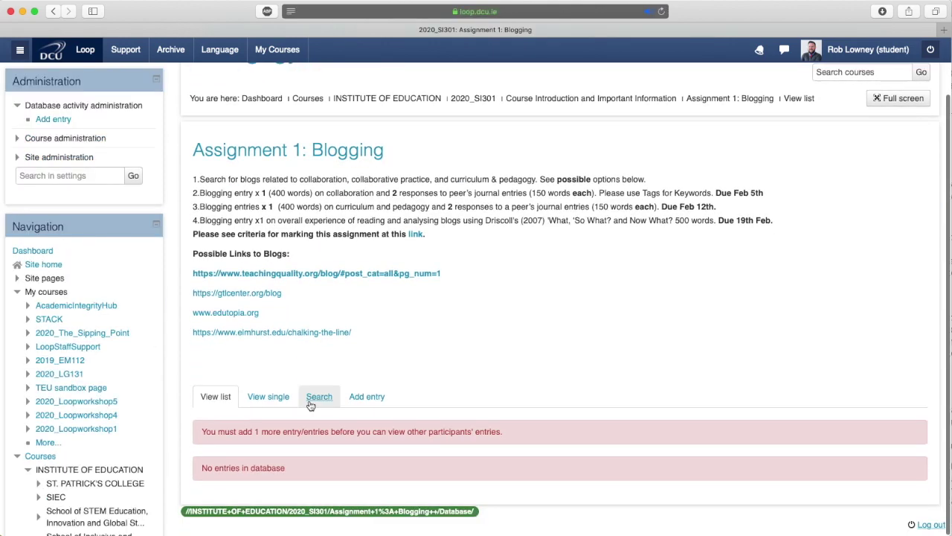
click(364, 397)
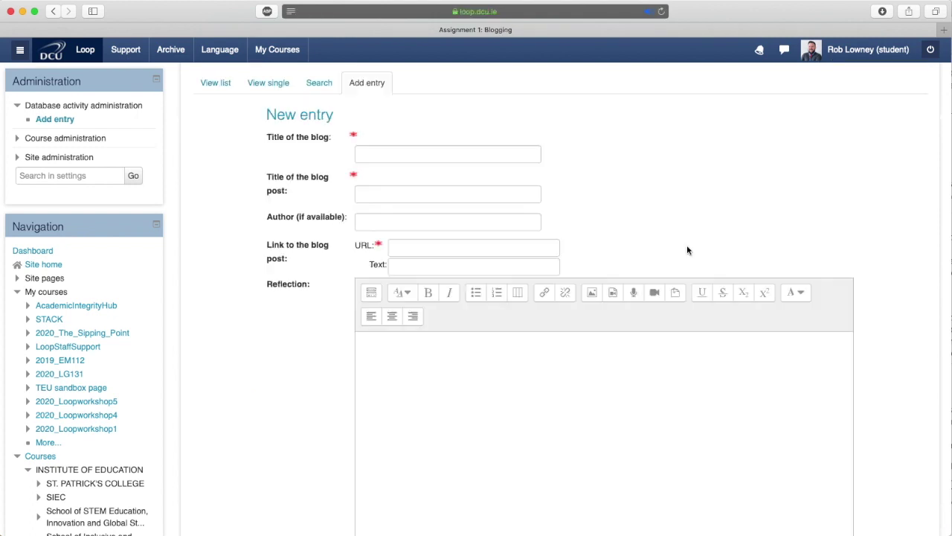
click(462, 154)
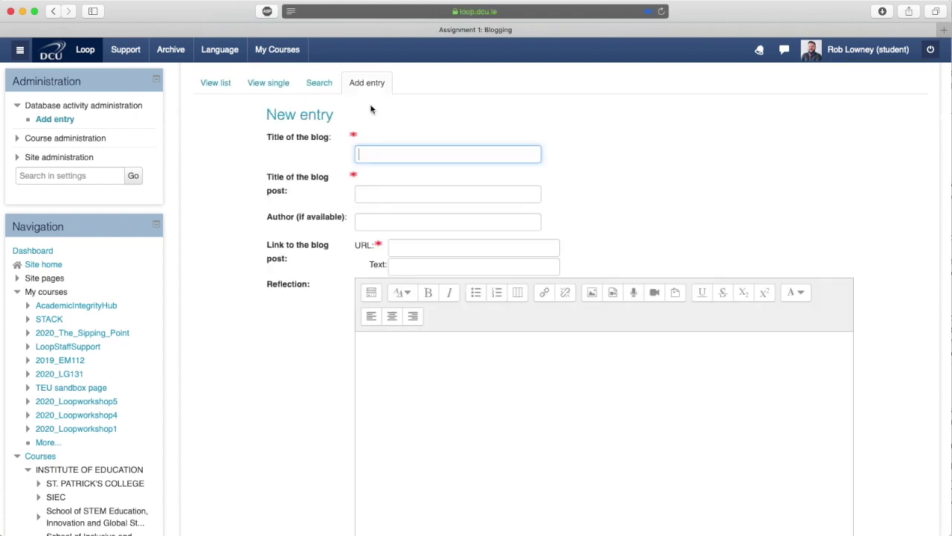
text(Nullam eu malesuada neque)
click(365, 193)
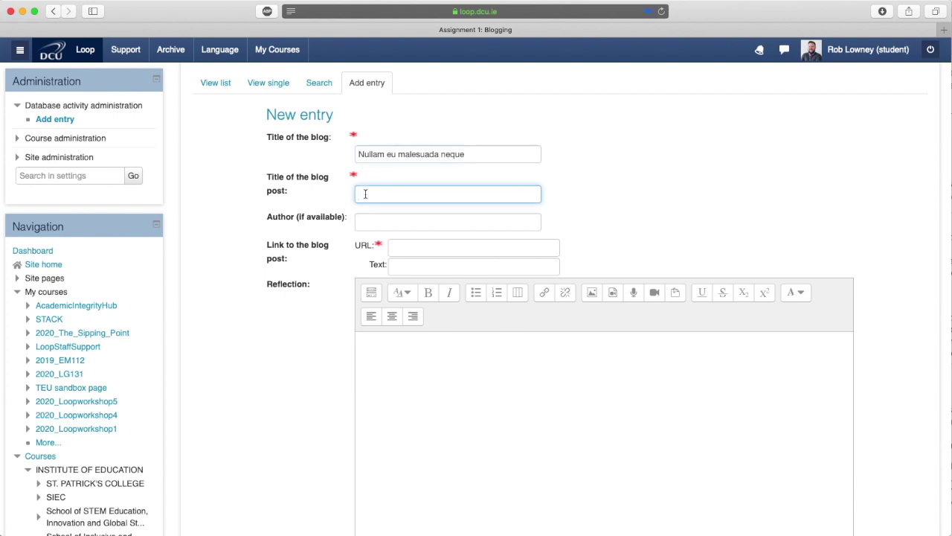
text(Nullam eu malesuada neque)
click(367, 218)
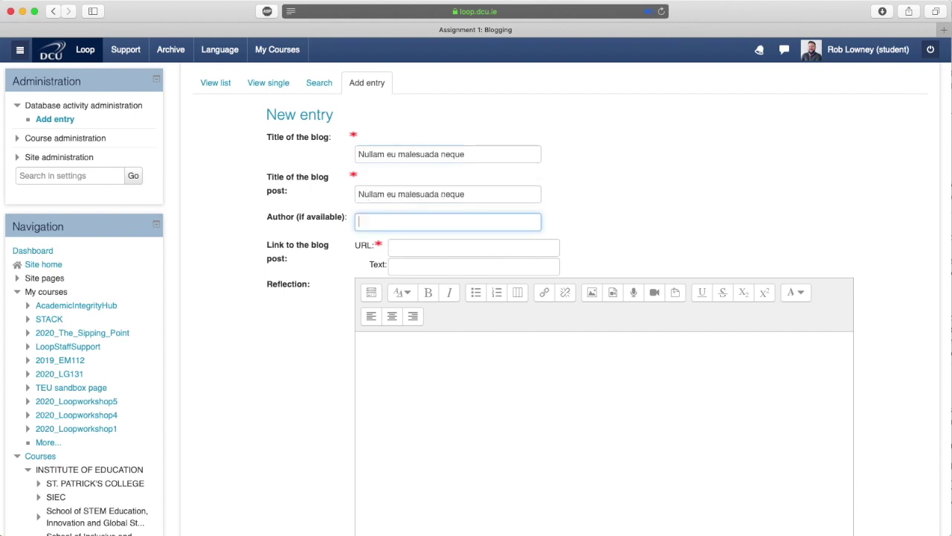
text(Joe Doe)
key(Tab)
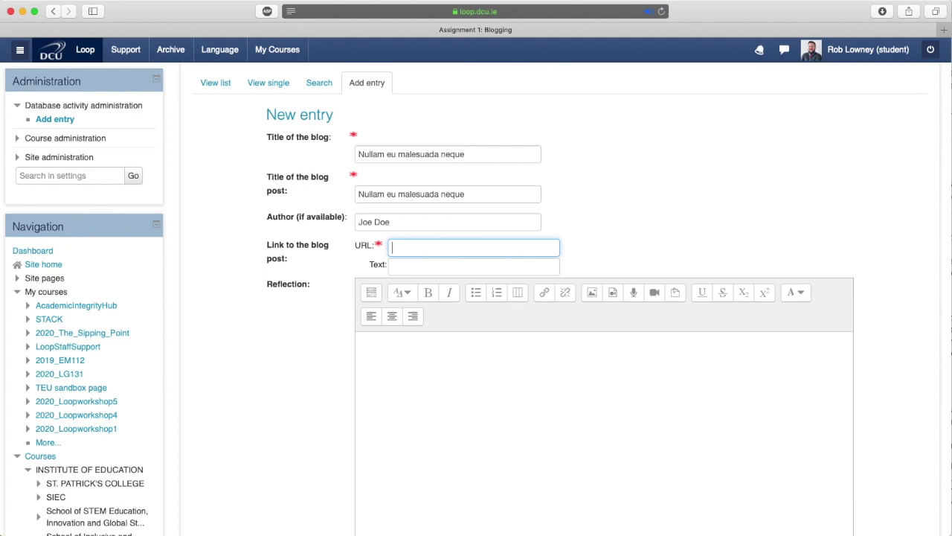
text(www.example.com)
click(363, 342)
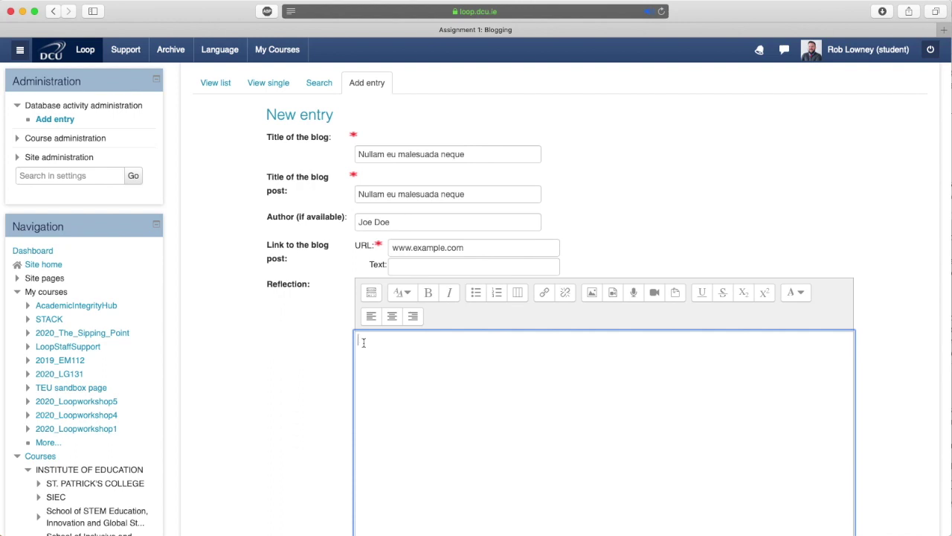
Paste three Lorem ipsum paragraphs as the reflection and add tags collaboration and pedagogy.
key(super+v)
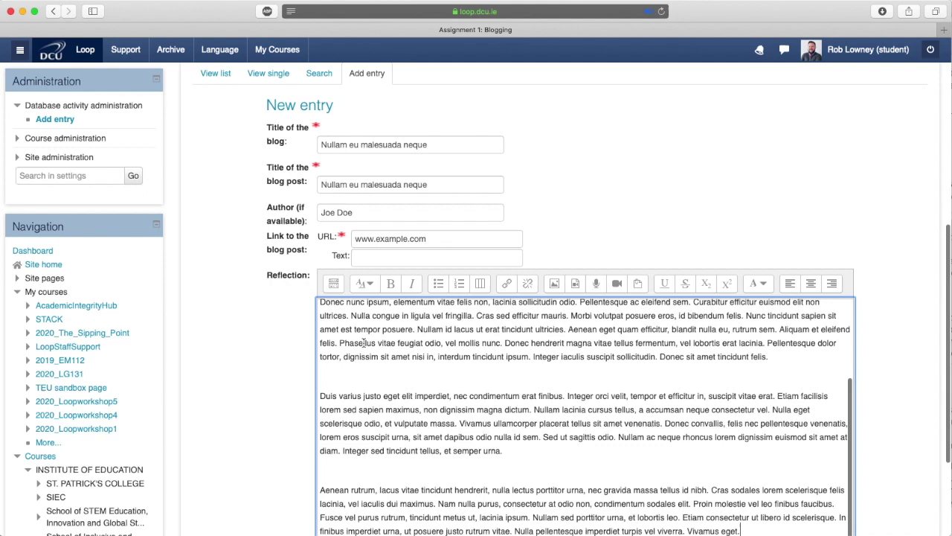
scroll(273, 351, down, 4)
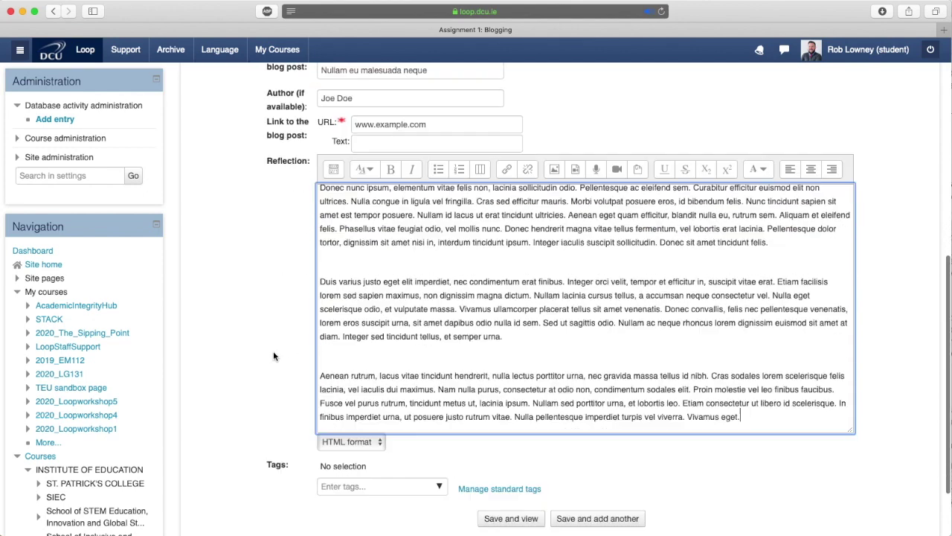
click(320, 451)
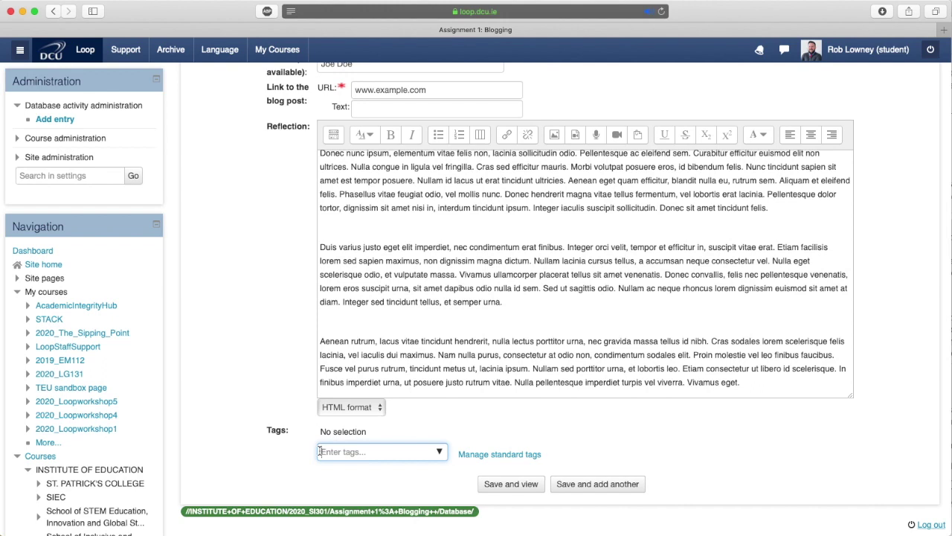
text(collabo)
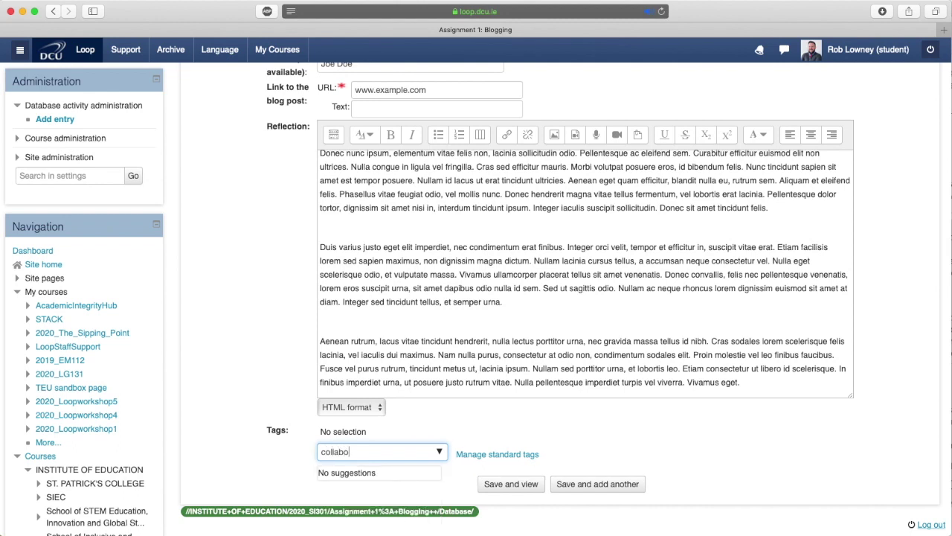
text(ration)
key(Return)
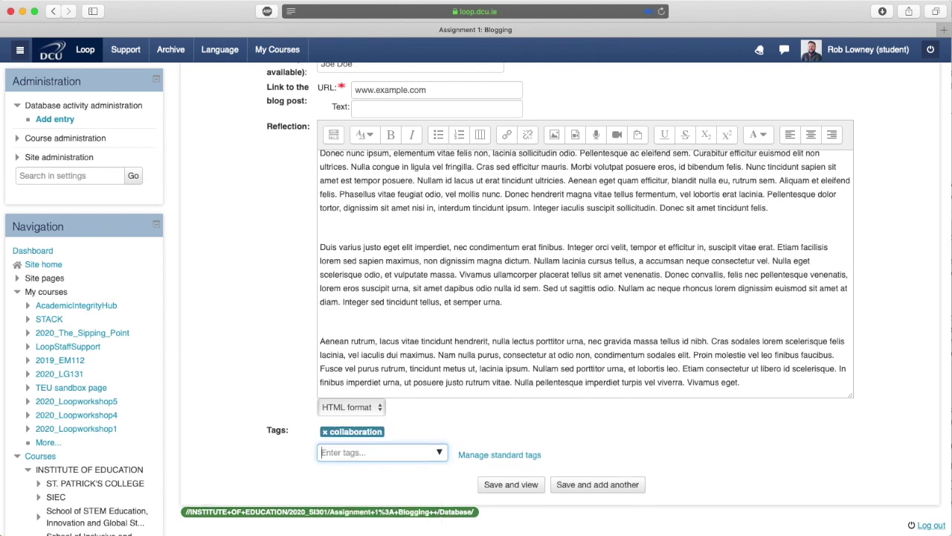
text(pedagogy)
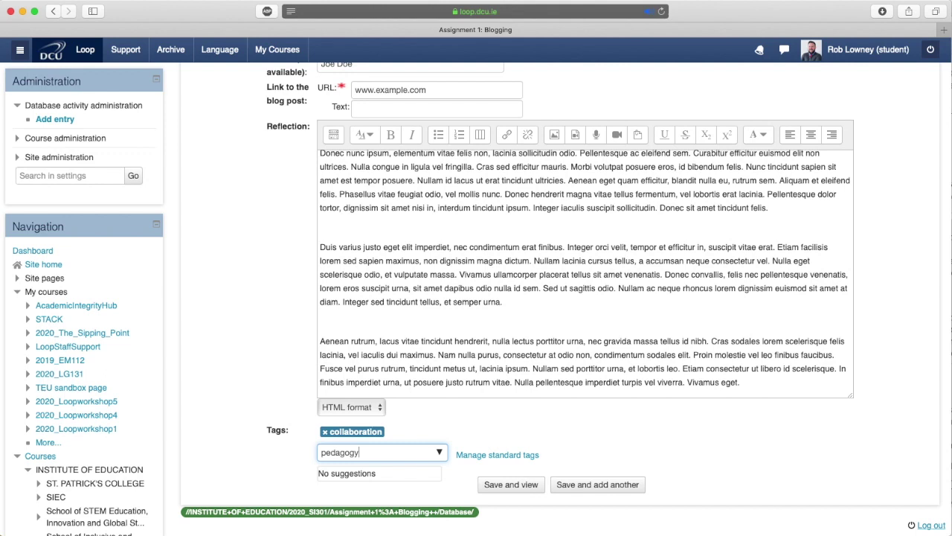
key(Return)
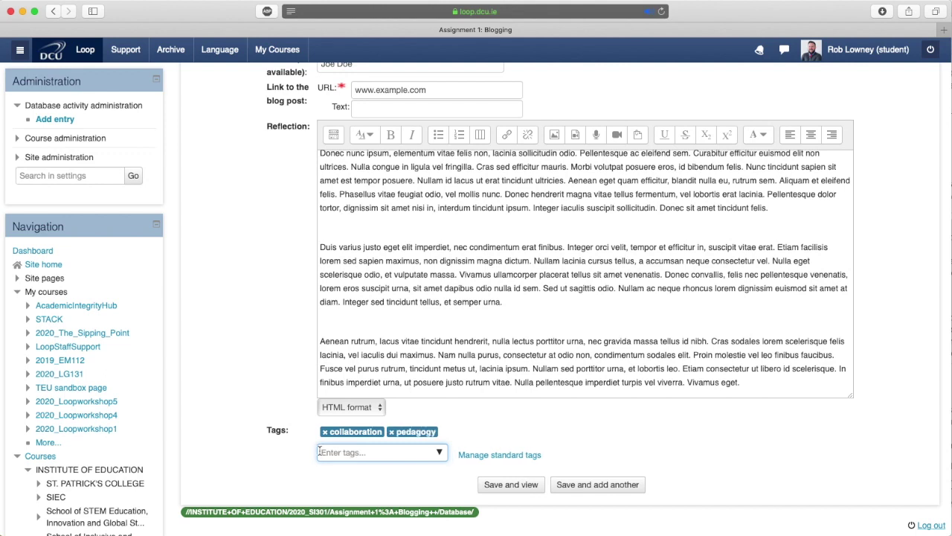
Save the entry with Save and view, then browse the list of all Assignment 1 entries.
click(510, 485)
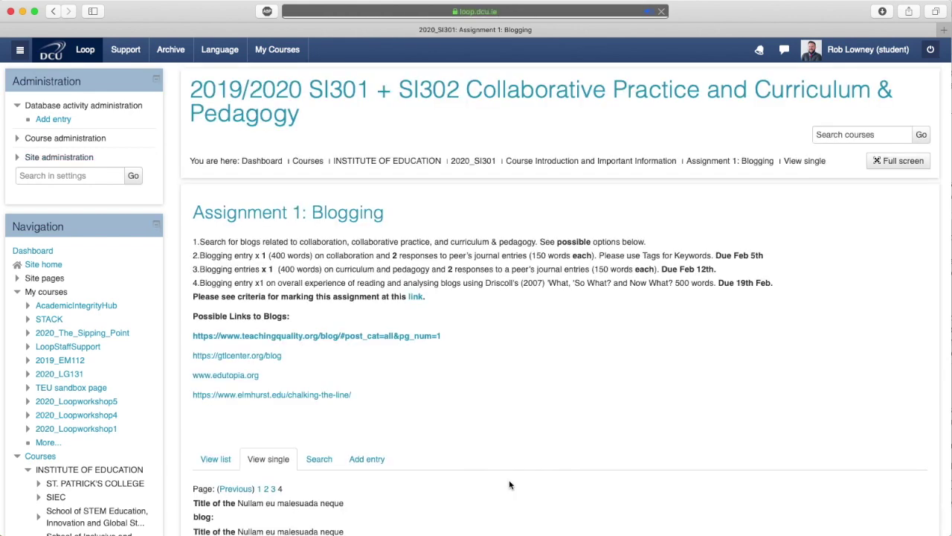
scroll(509, 476, down, 8)
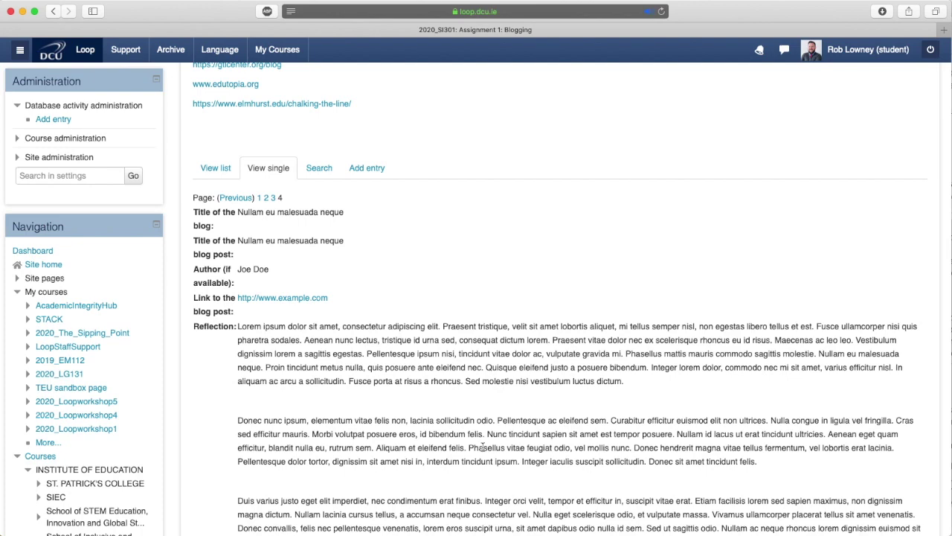
click(210, 169)
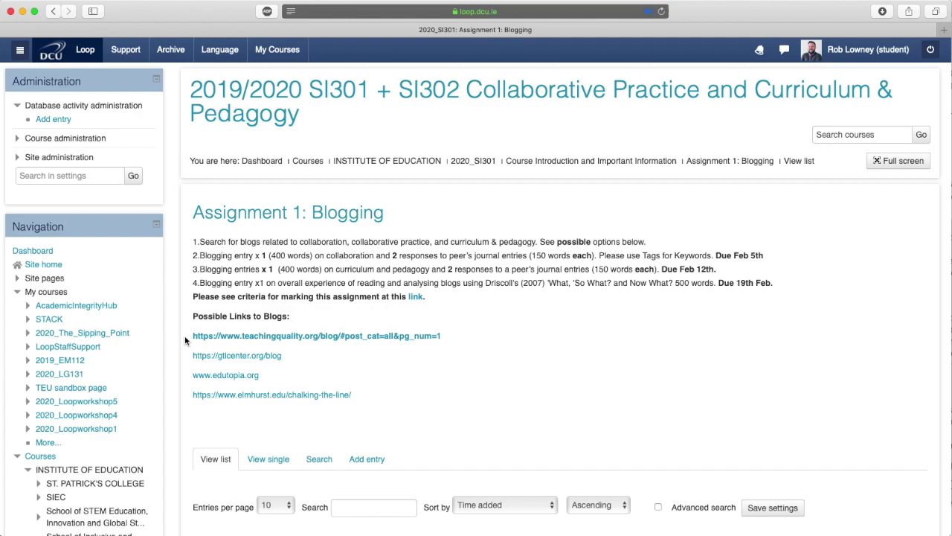
scroll(185, 342, down, 10)
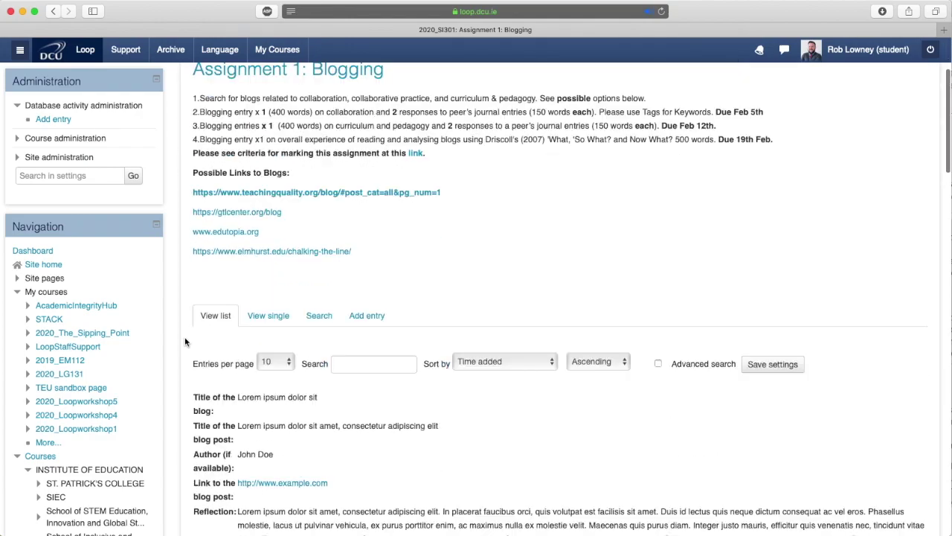
scroll(186, 342, down, 10)
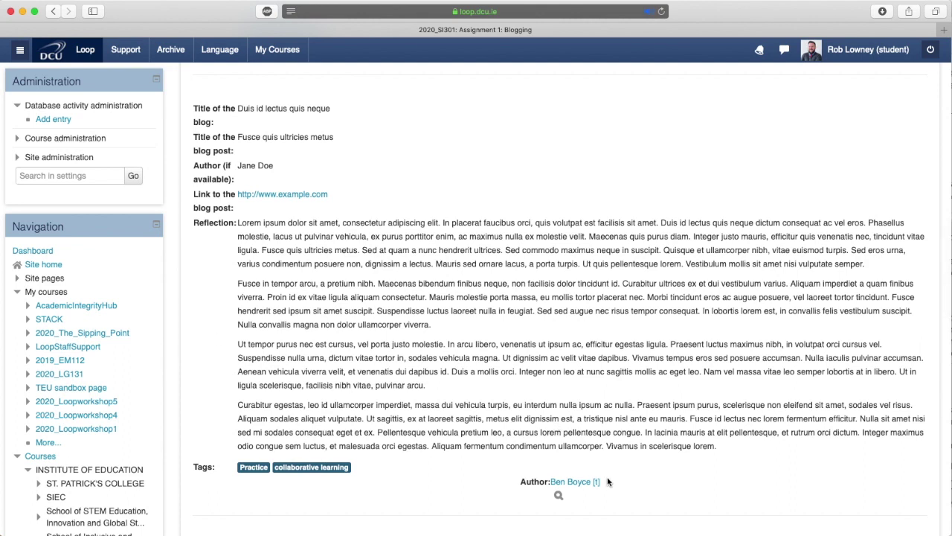
Open the peer entry 'Fusce quis ultricies metus' and rate it Highly relevant to me.
click(559, 498)
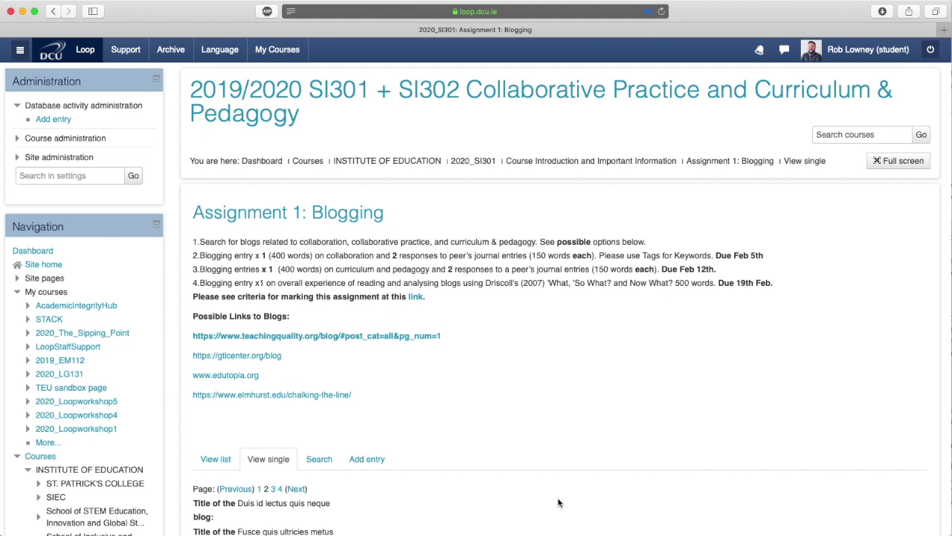
scroll(558, 503, down, 8)
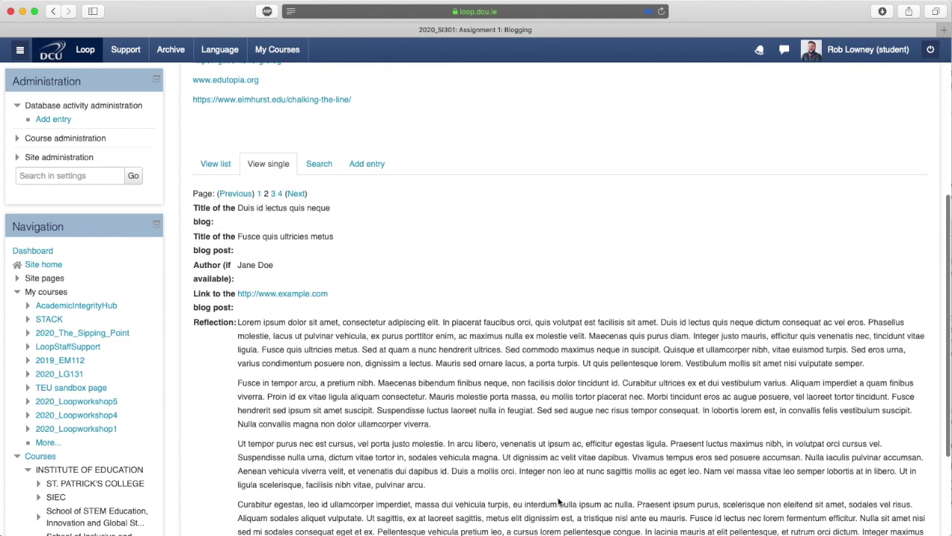
scroll(559, 503, down, 4)
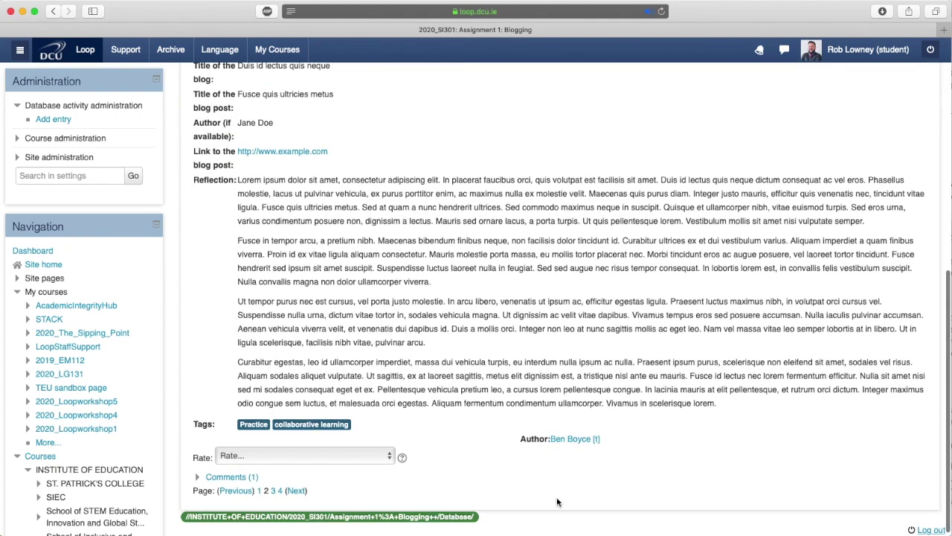
click(383, 460)
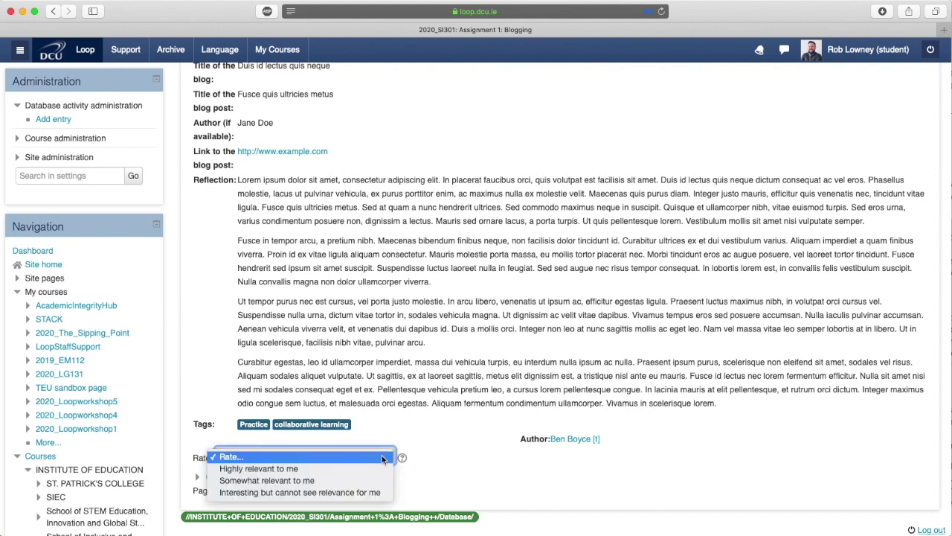
click(293, 470)
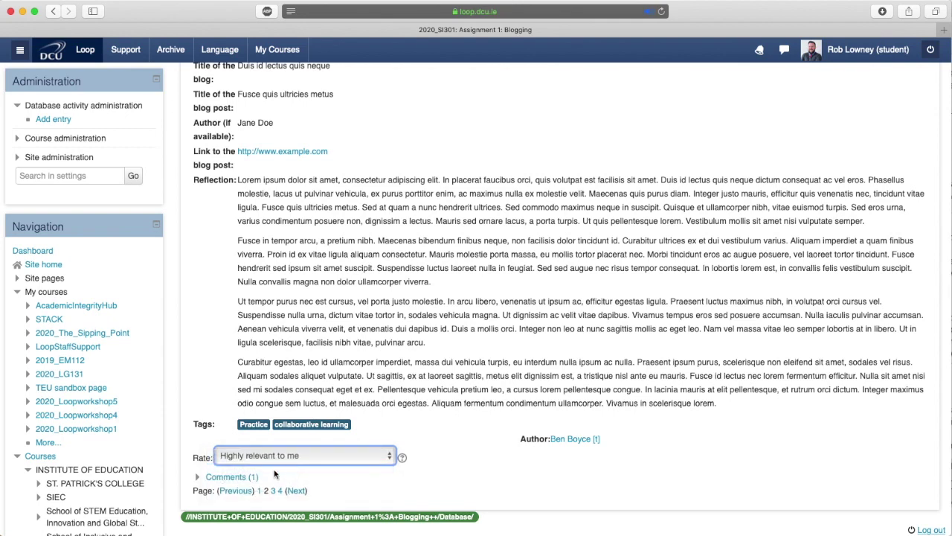
Expand Comments (1) and post a long Lorem ipsum comment on the peer's entry.
click(200, 479)
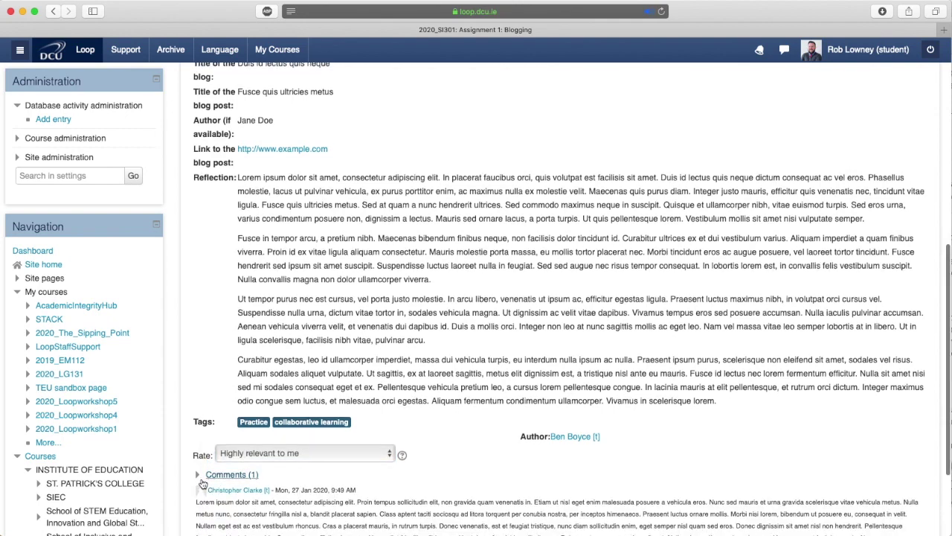
scroll(202, 483, down, 4)
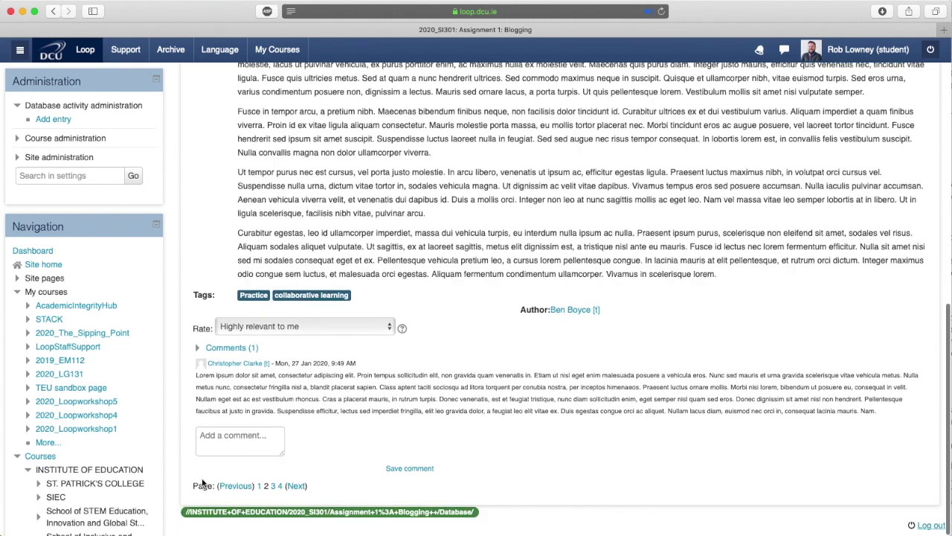
click(201, 439)
text(Lore)
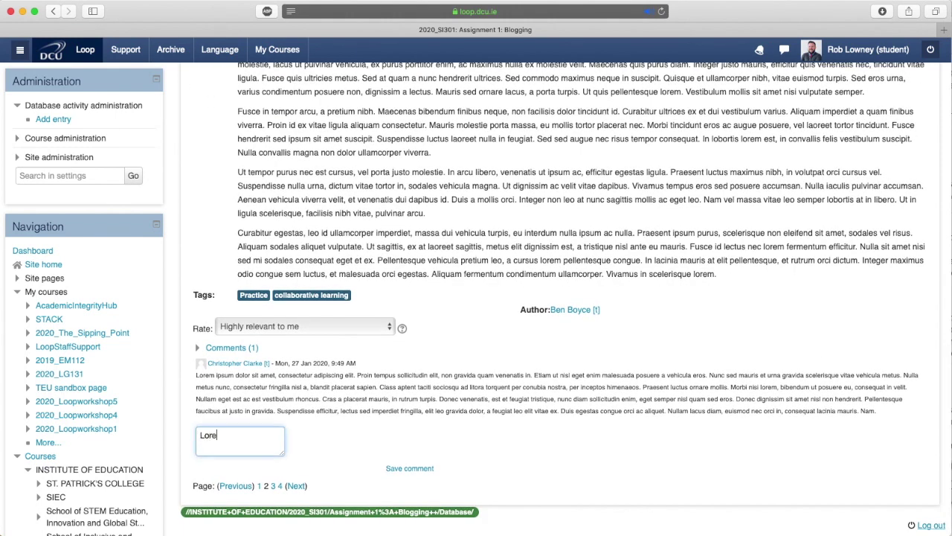
text(ium ipsum dolor est)
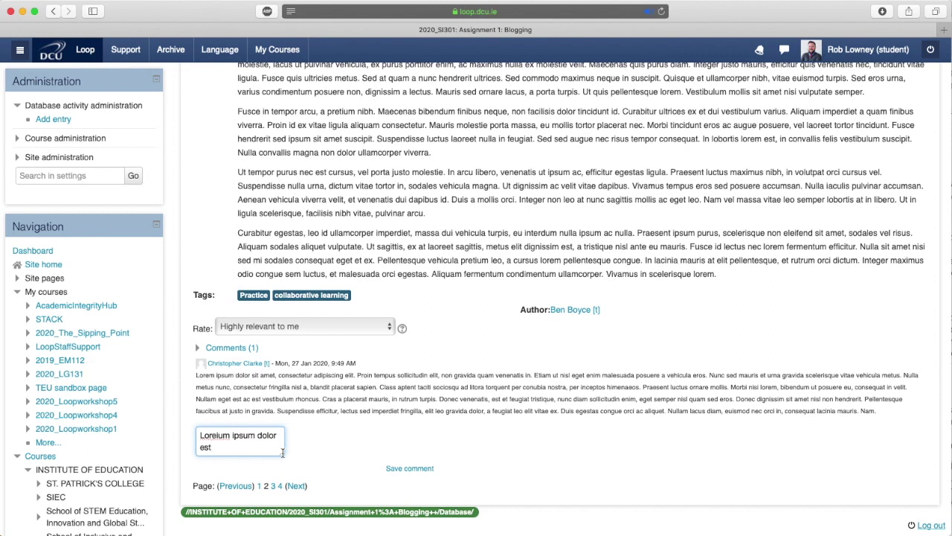
drag(284, 453, 405, 466)
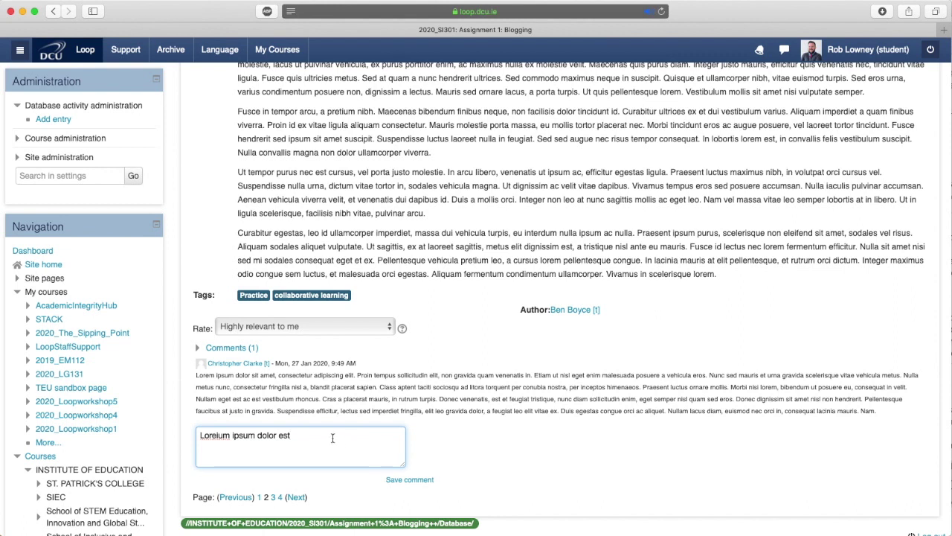
key(super+v)
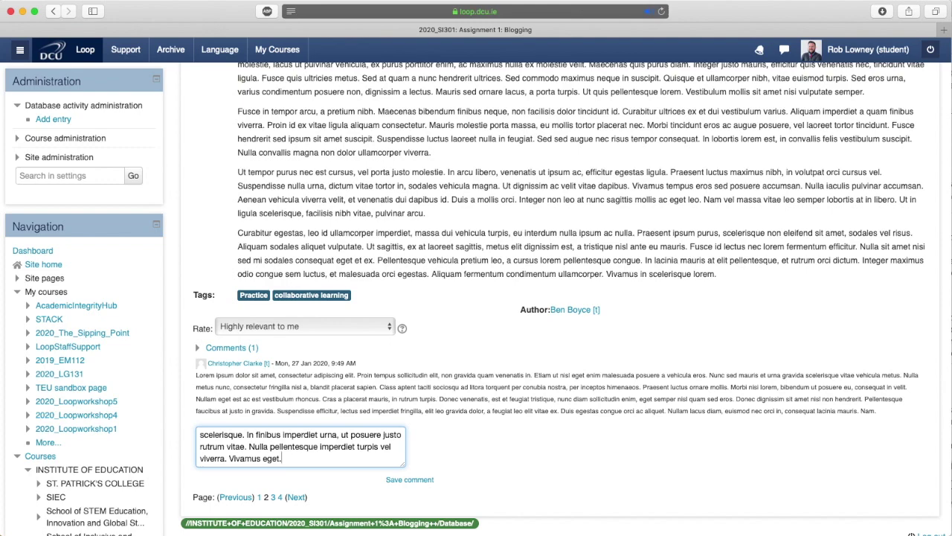
click(409, 480)
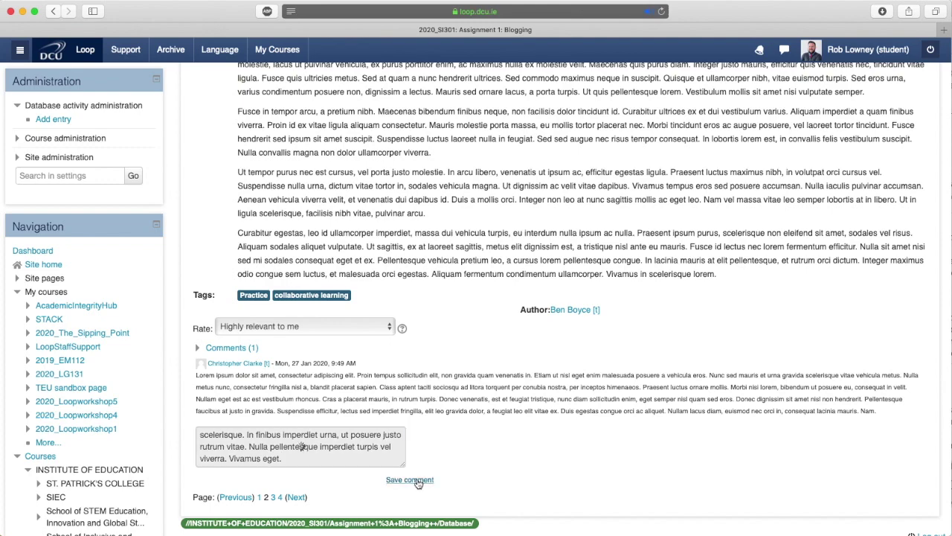
scroll(417, 480, down, 3)
Search the database by the peer's author name, narrowing the list to 1 of 4 entries.
scroll(417, 480, down, 1)
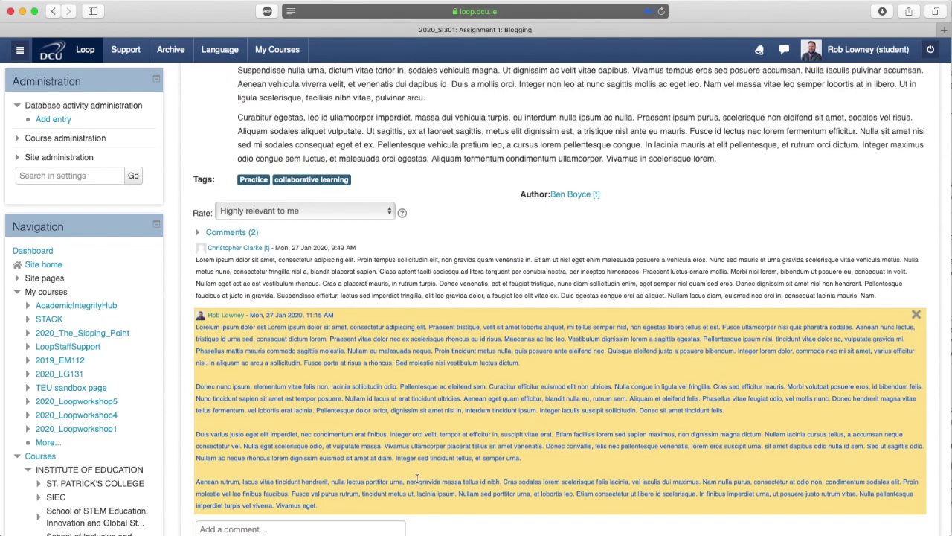
scroll(417, 477, up, 15)
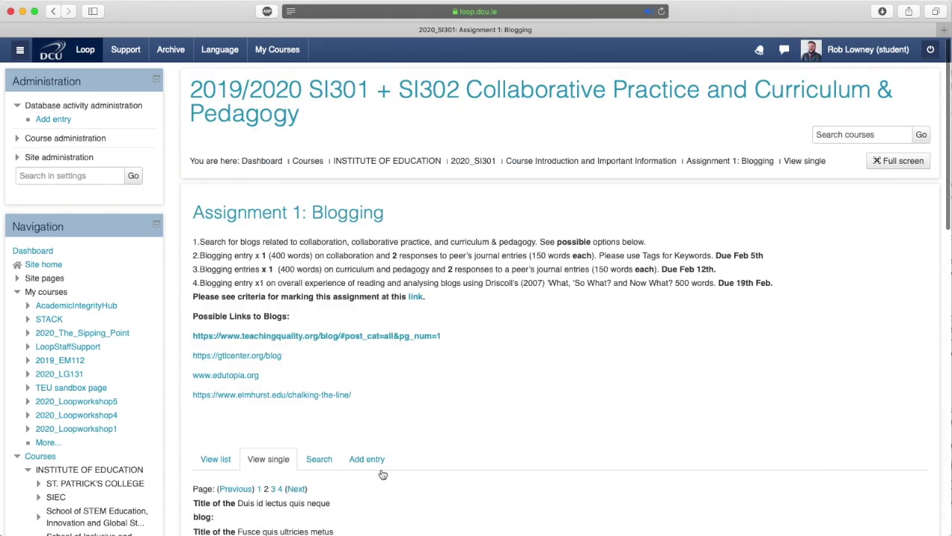
click(321, 462)
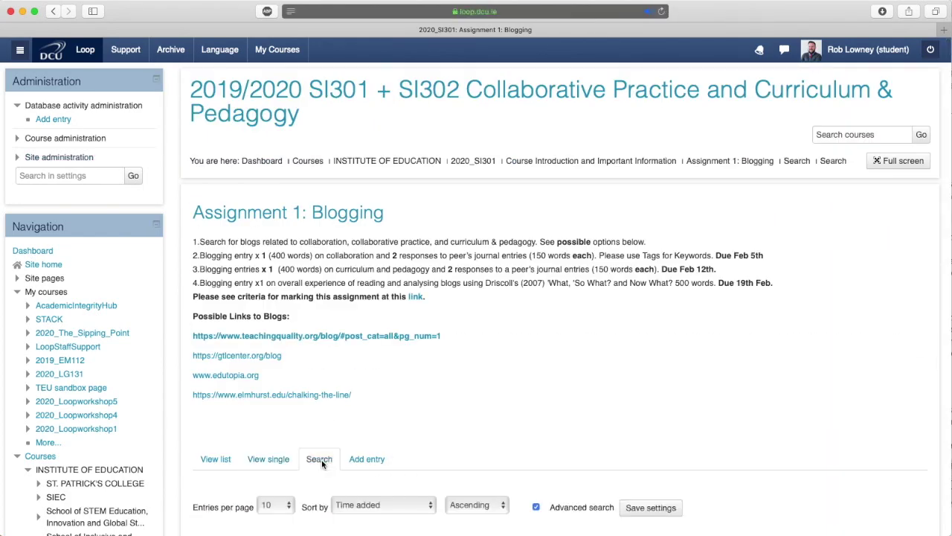
scroll(321, 461, down, 8)
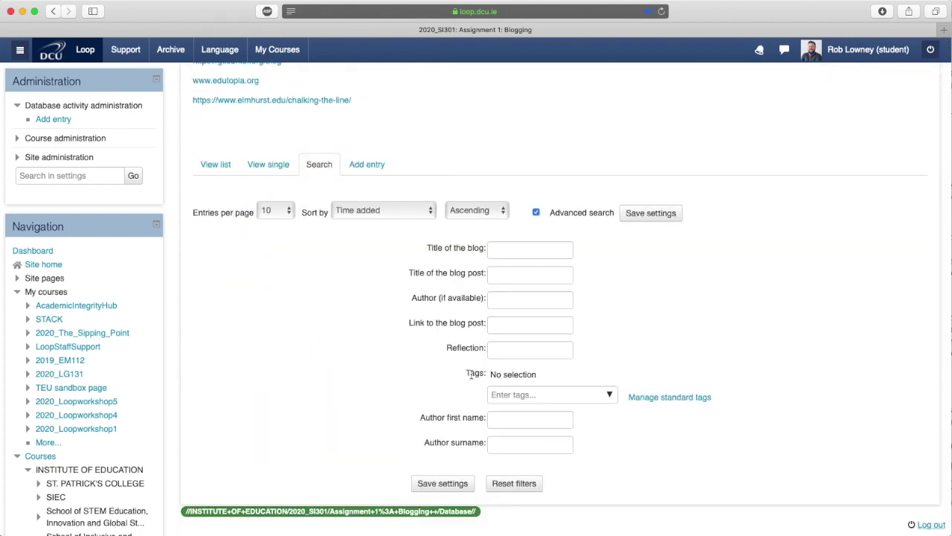
click(506, 303)
text(Jane)
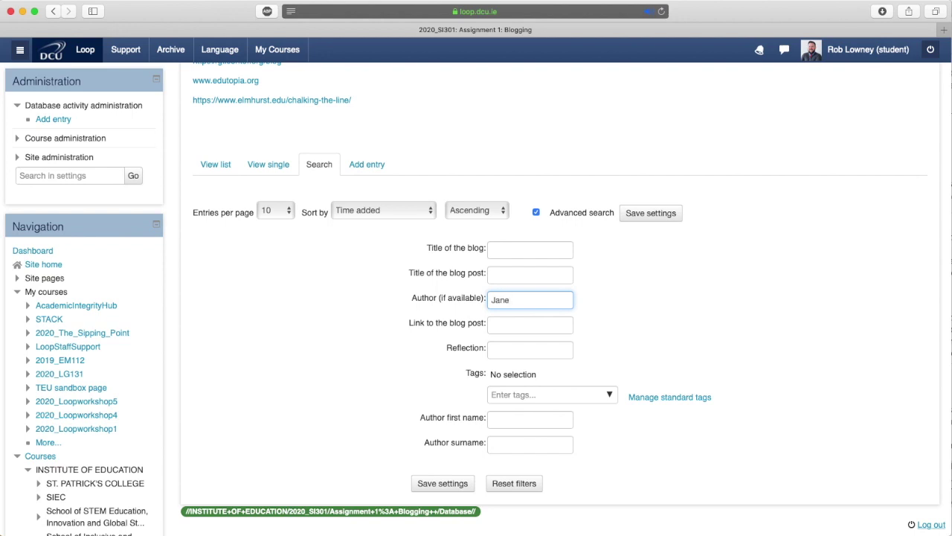
click(445, 483)
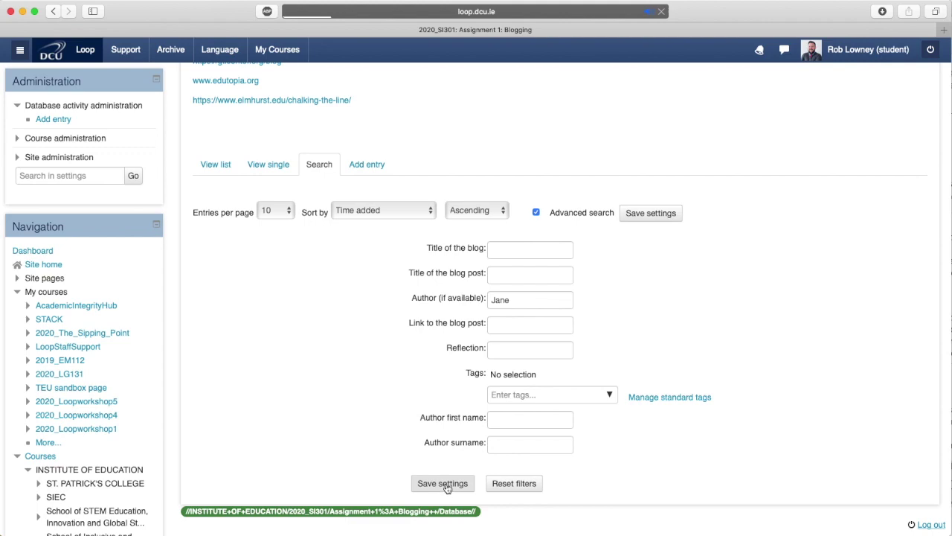
scroll(447, 483, down, 5)
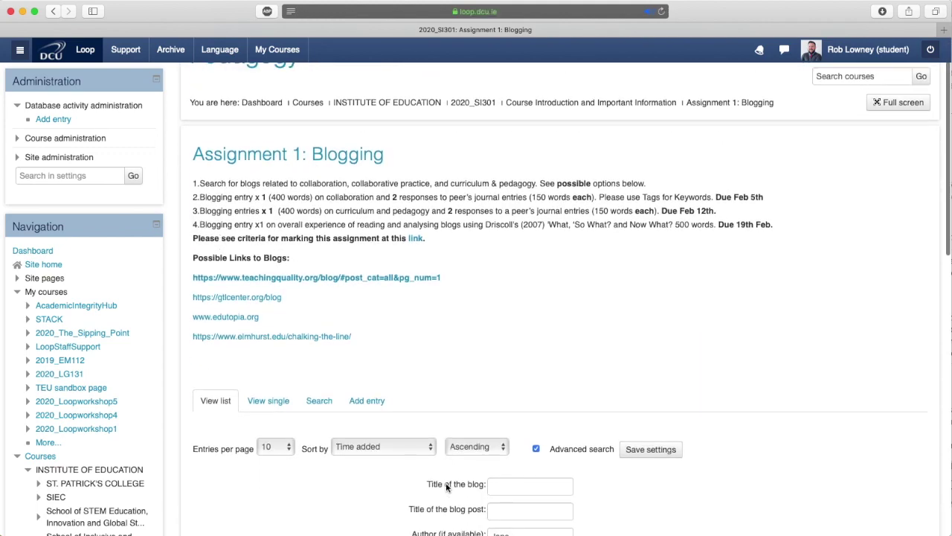
scroll(447, 488, down, 7)
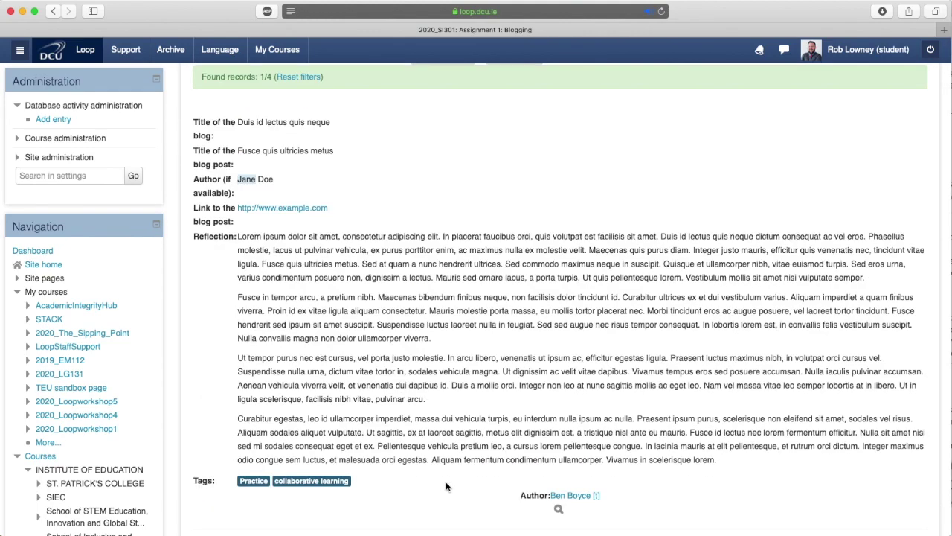